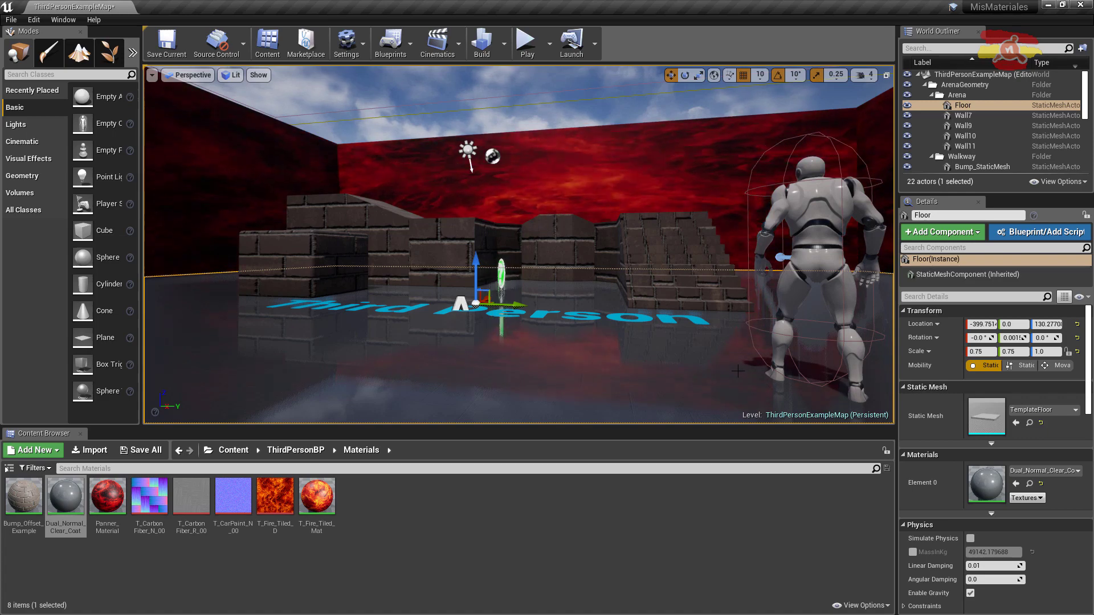
Open Panner_Material for editing and tilt the level view down toward the floor
mouse_move(738, 371)
right_down()
mouse_move(715, 382)
mouse_move(778, 382)
mouse_move(743, 373)
right_up()
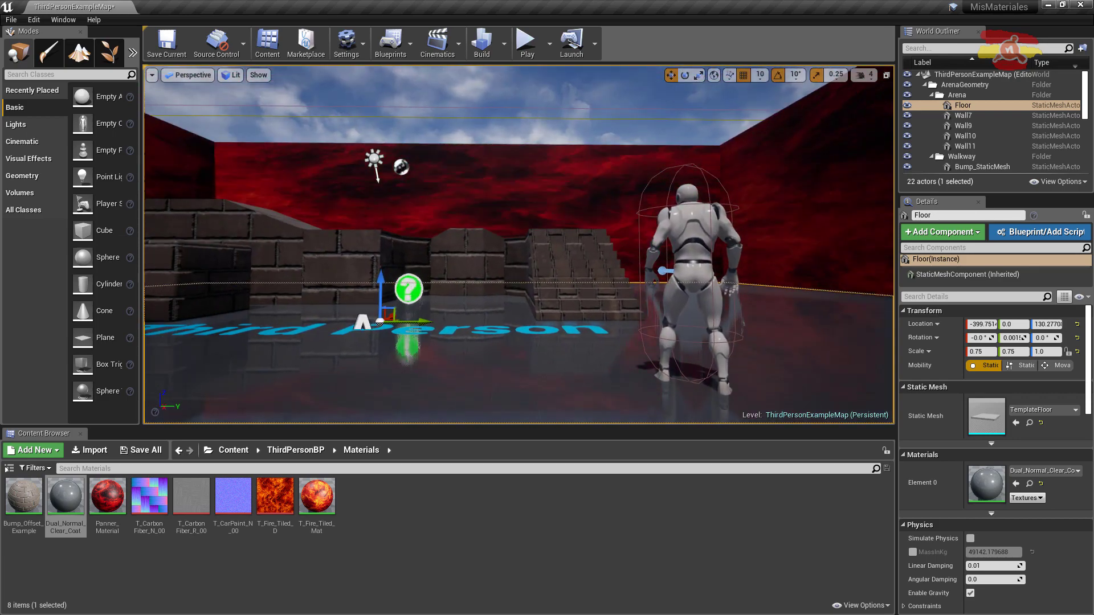
double_click(107, 496)
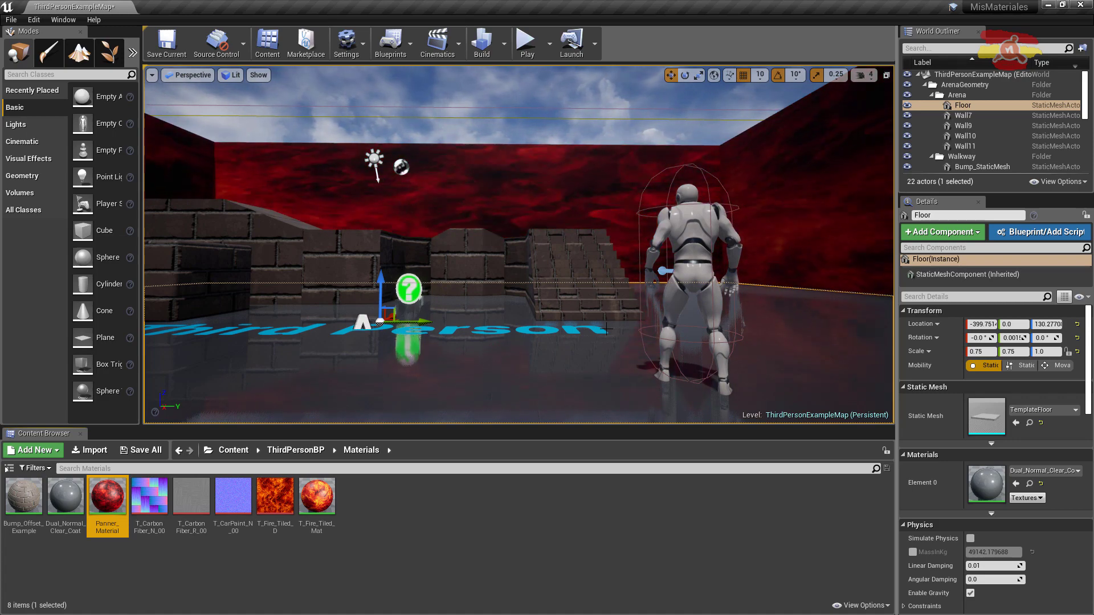
right_drag(606, 329, 606, 371)
Play the level in the editor and run the character past the crates, floor text and stairs
key(alt+p)
key(w)
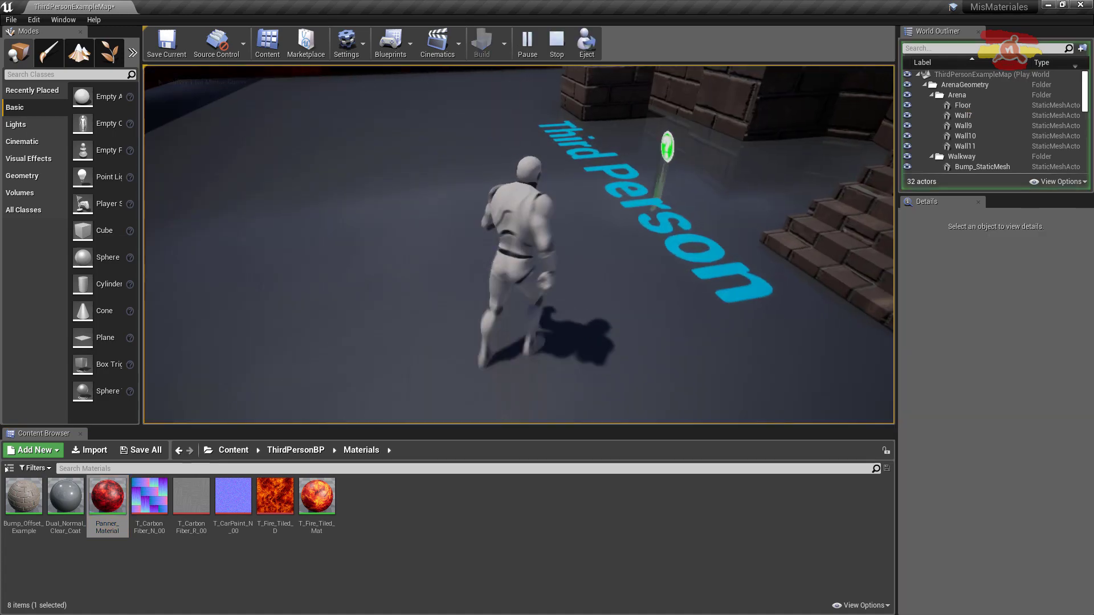
key(s)
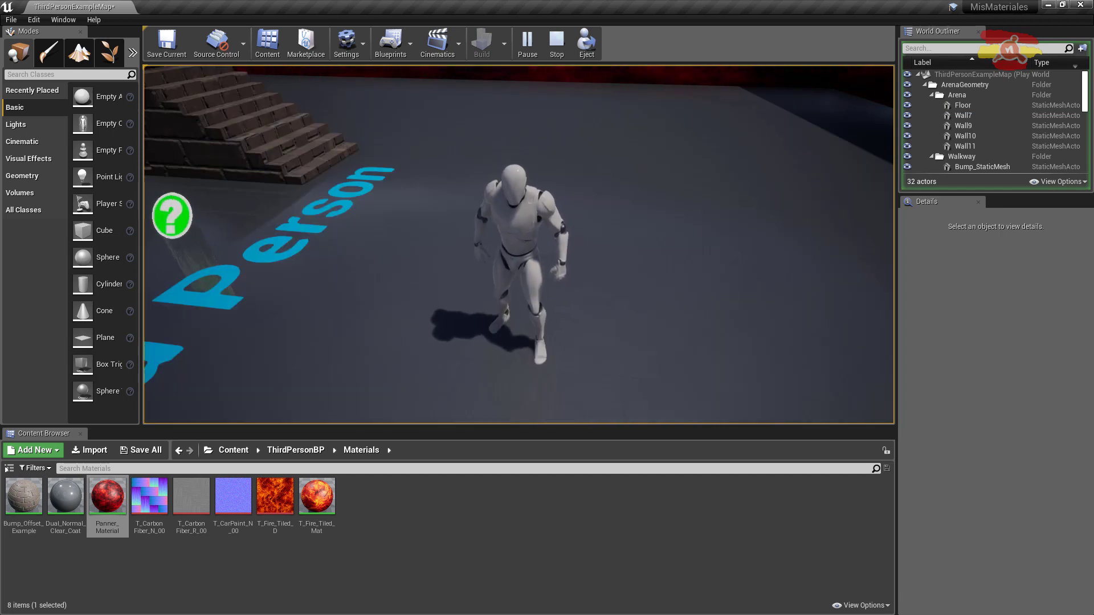
key(w)
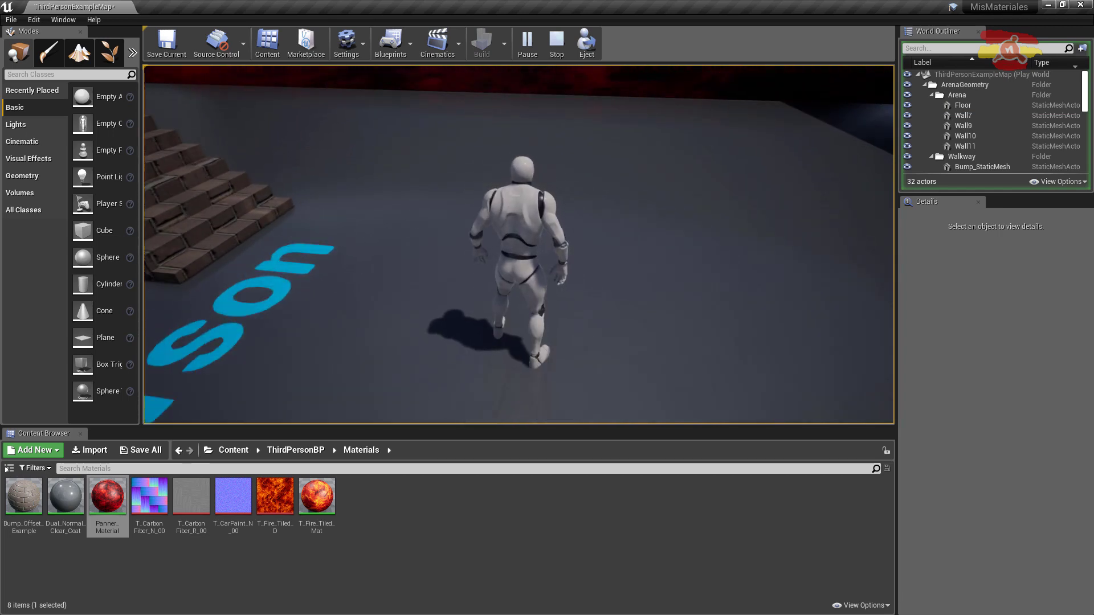
key(w)
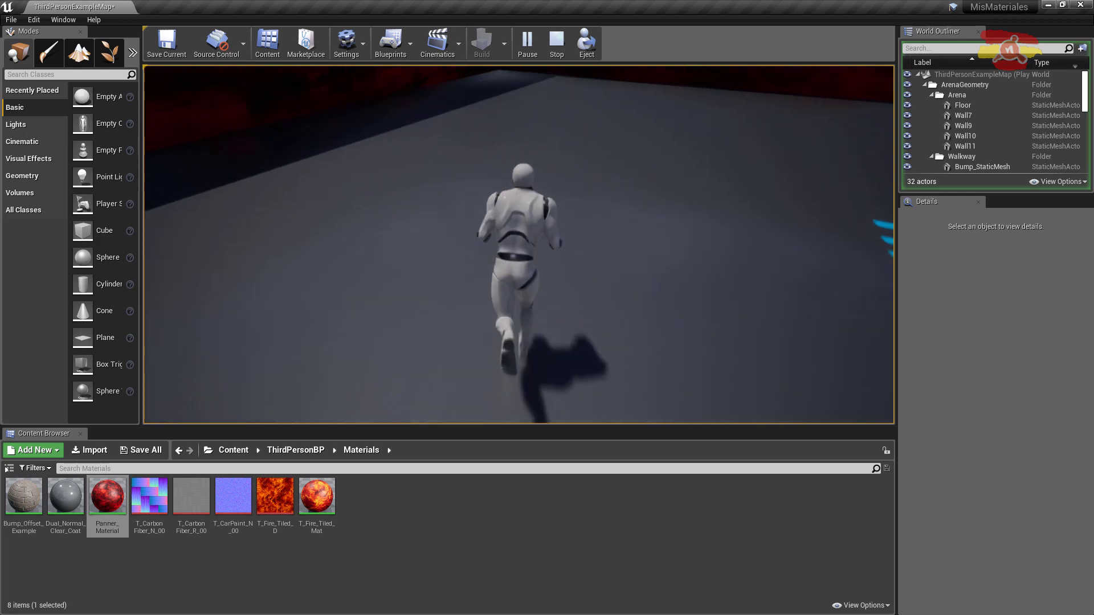
key(w)
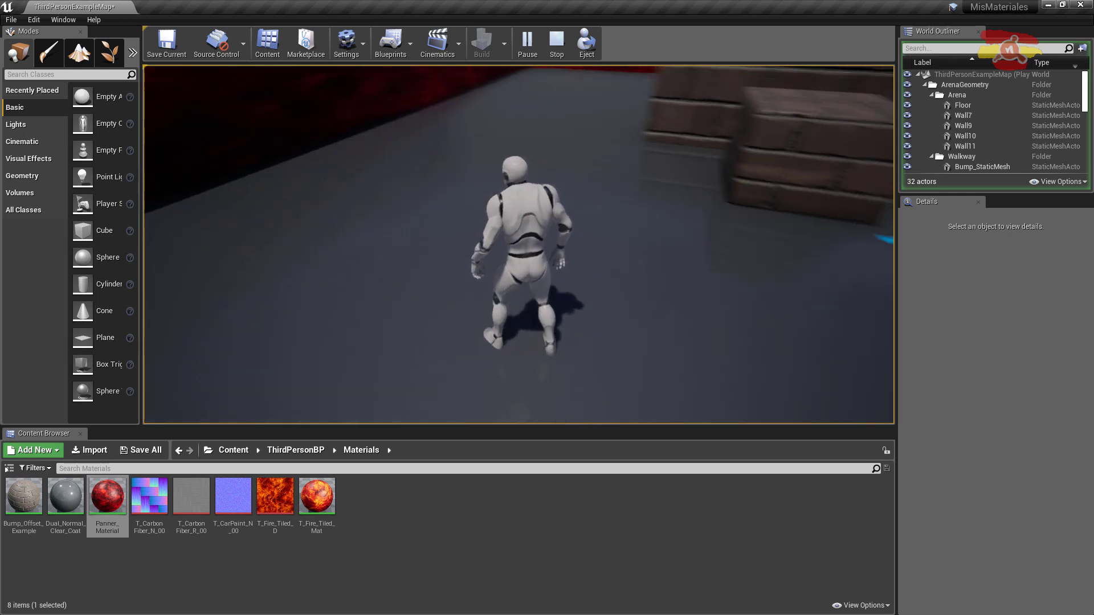
key(w)
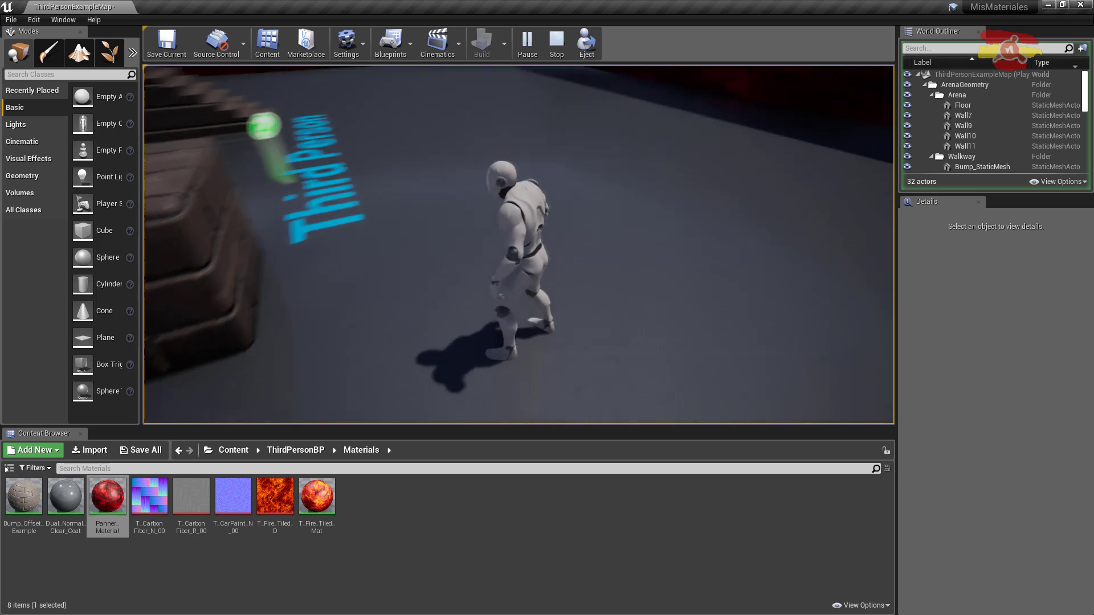
key(w)
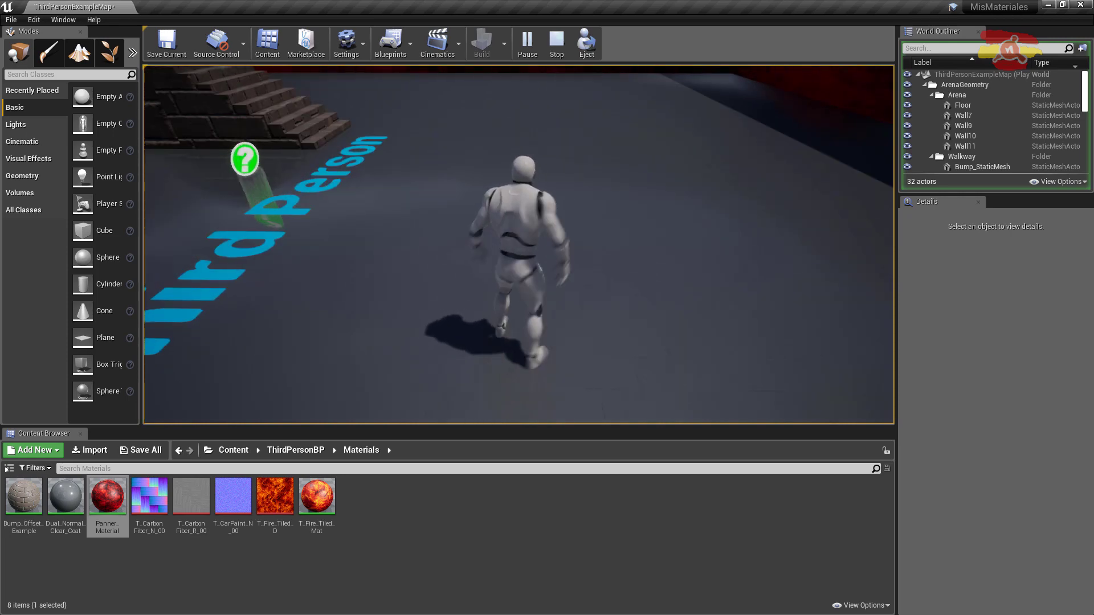
key(w)
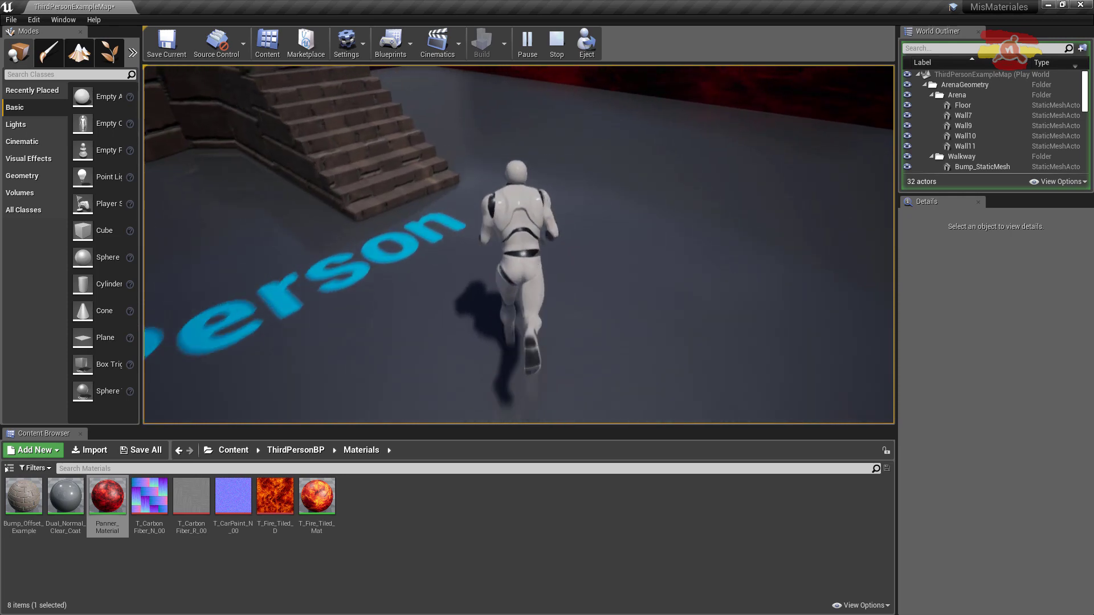
key(w)
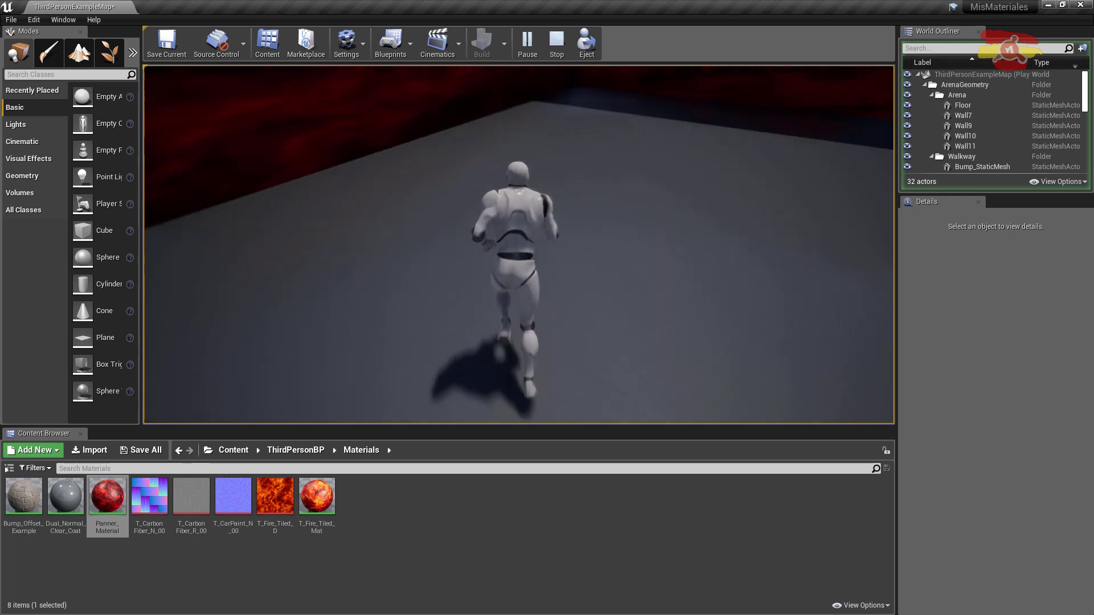
key(w)
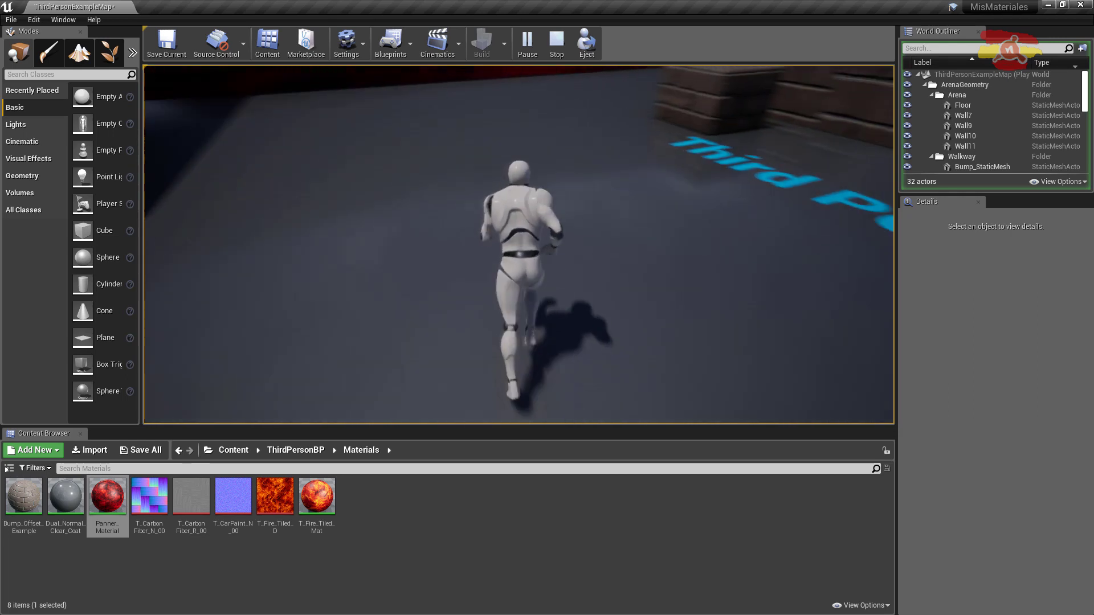
key(w)
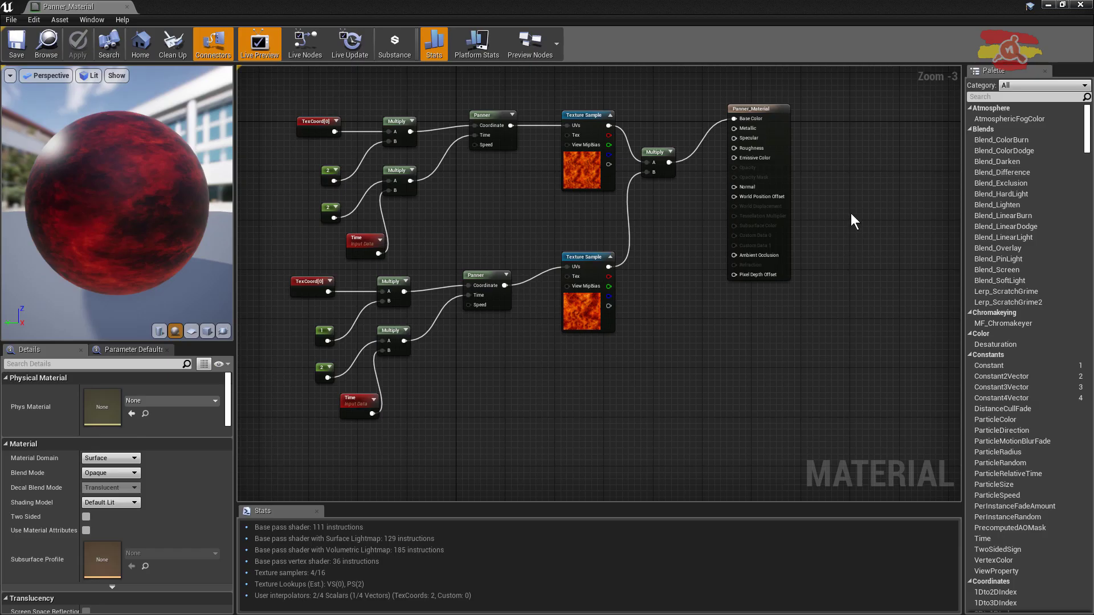
right_drag(850, 213, 868, 238)
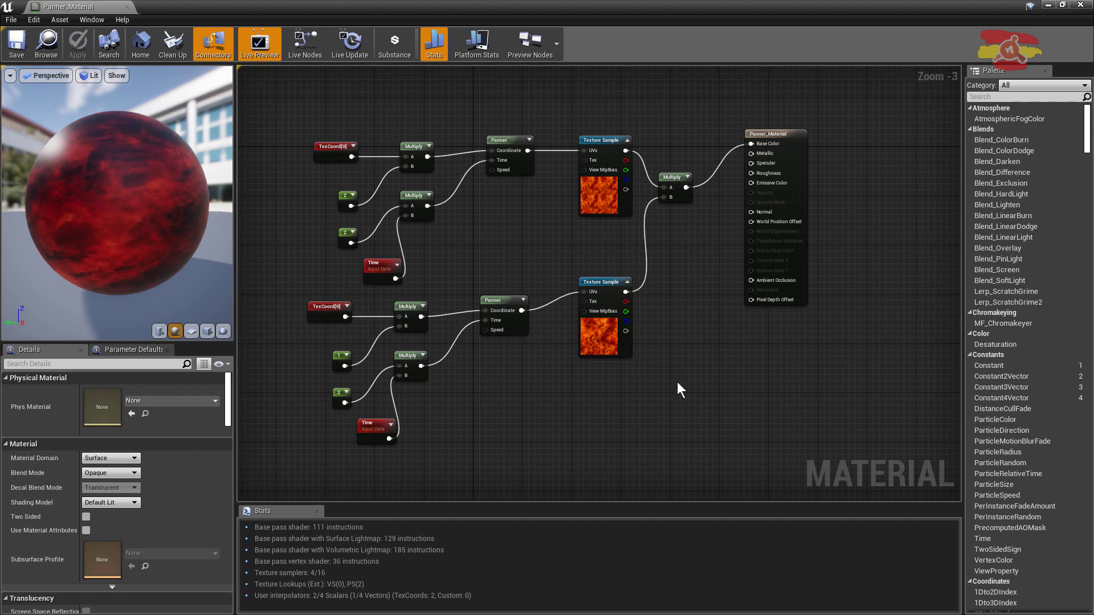
key(Home)
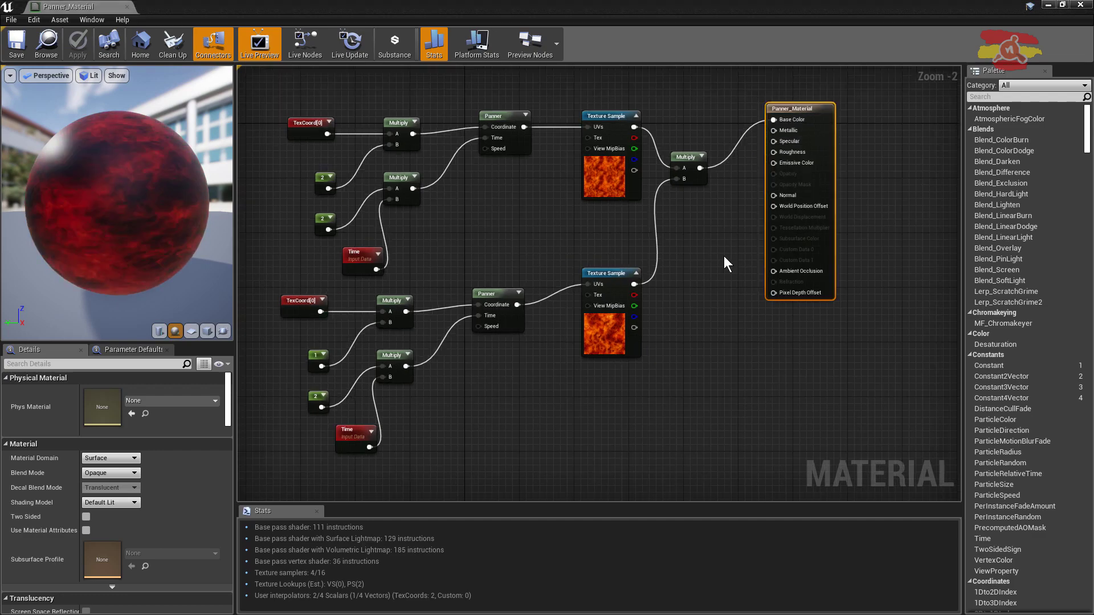
scroll(882, 200, up, 2)
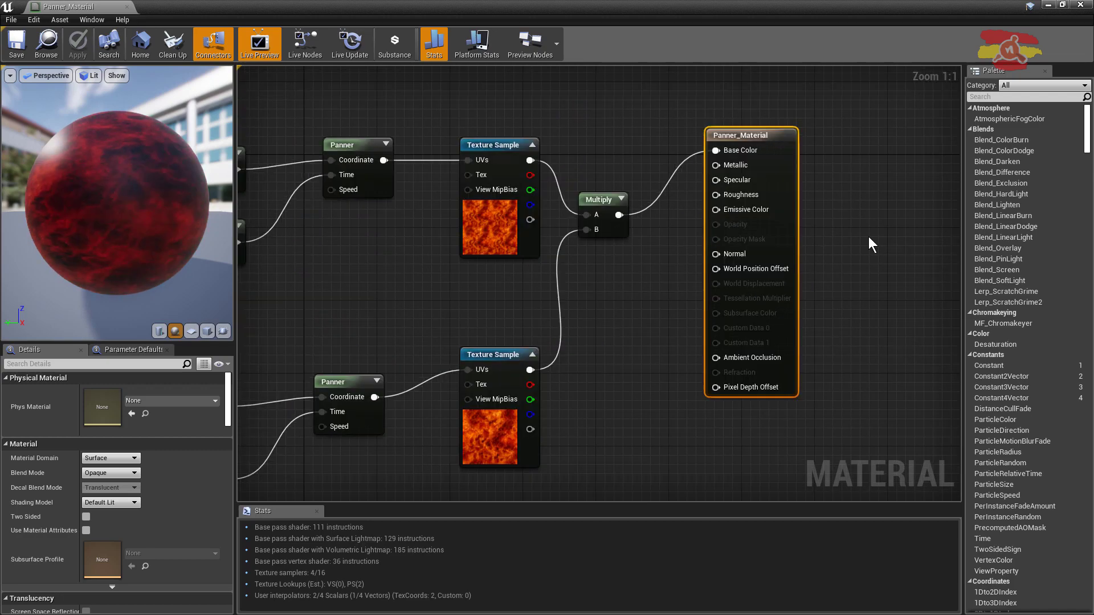
scroll(653, 311, down, 2)
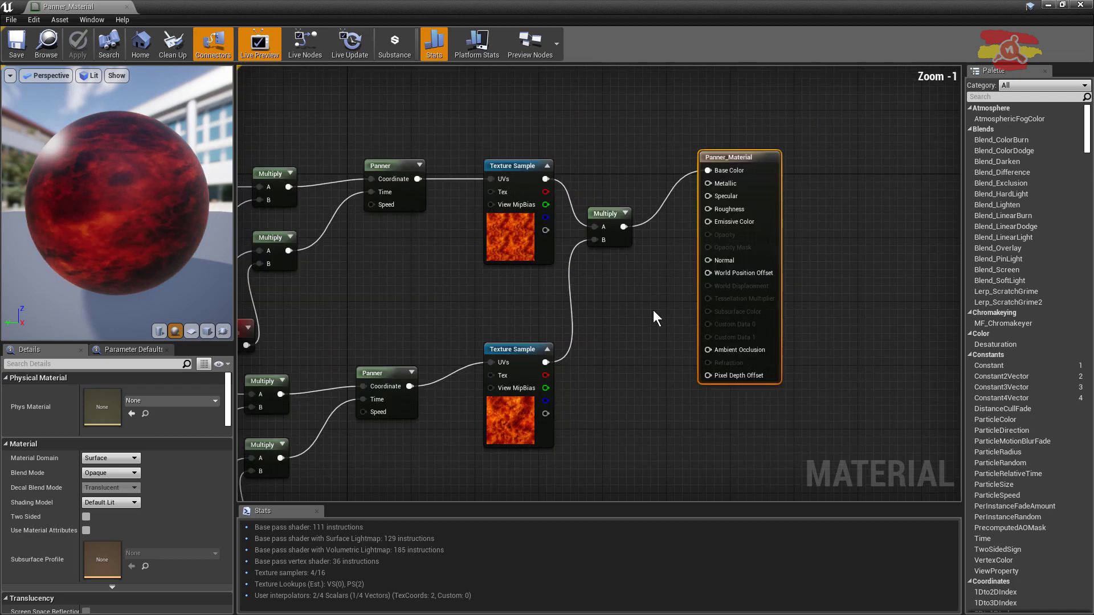
scroll(655, 317, down, 1)
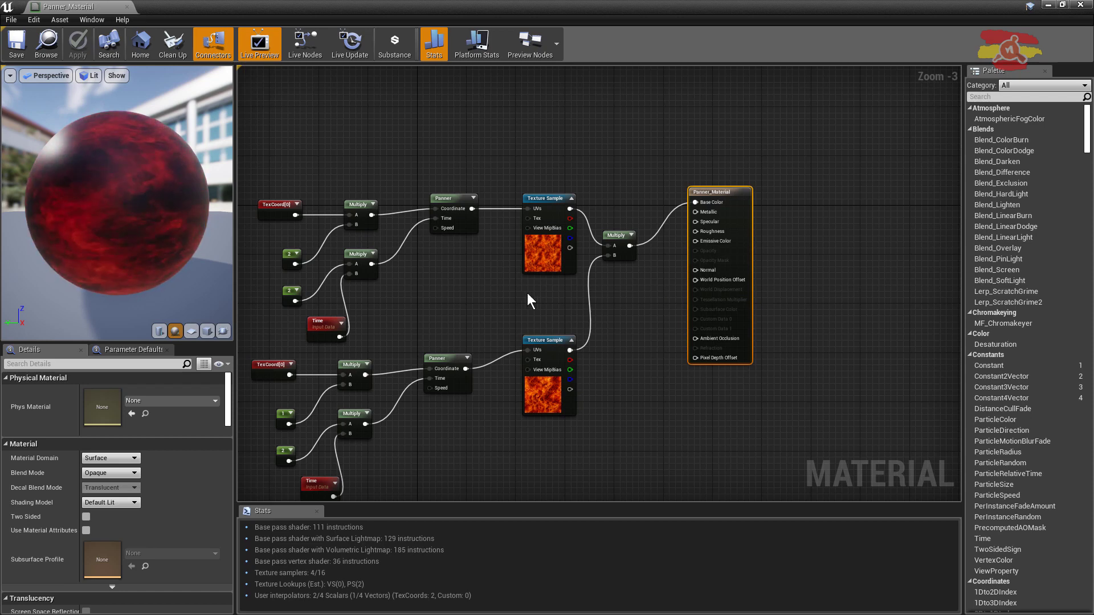
scroll(461, 294, up, 3)
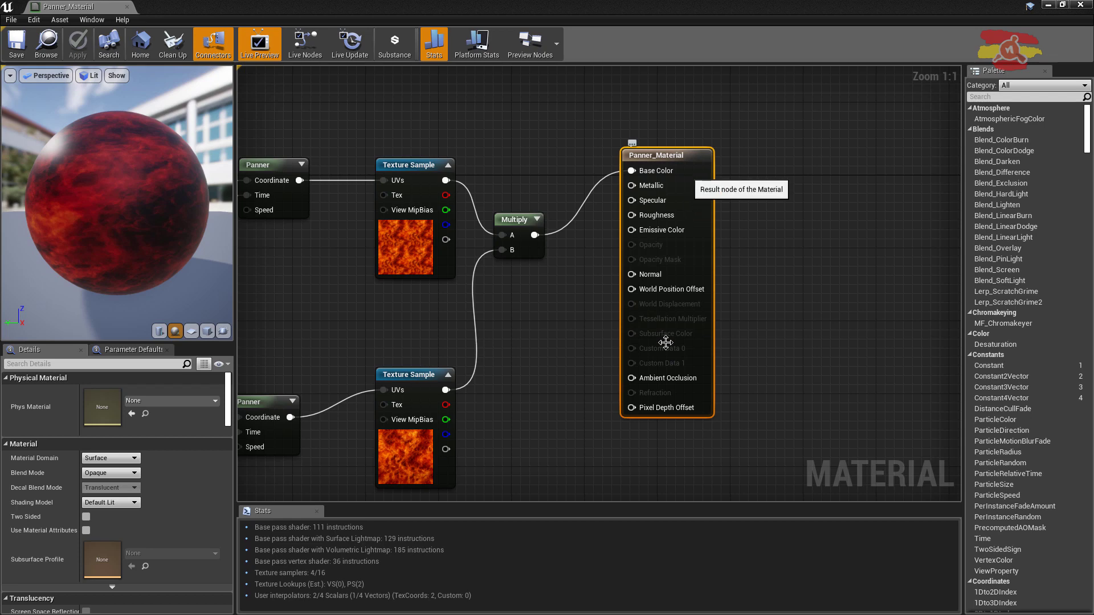
Select the Panner_Material result node and set its Blend Mode to Translucent
click(788, 265)
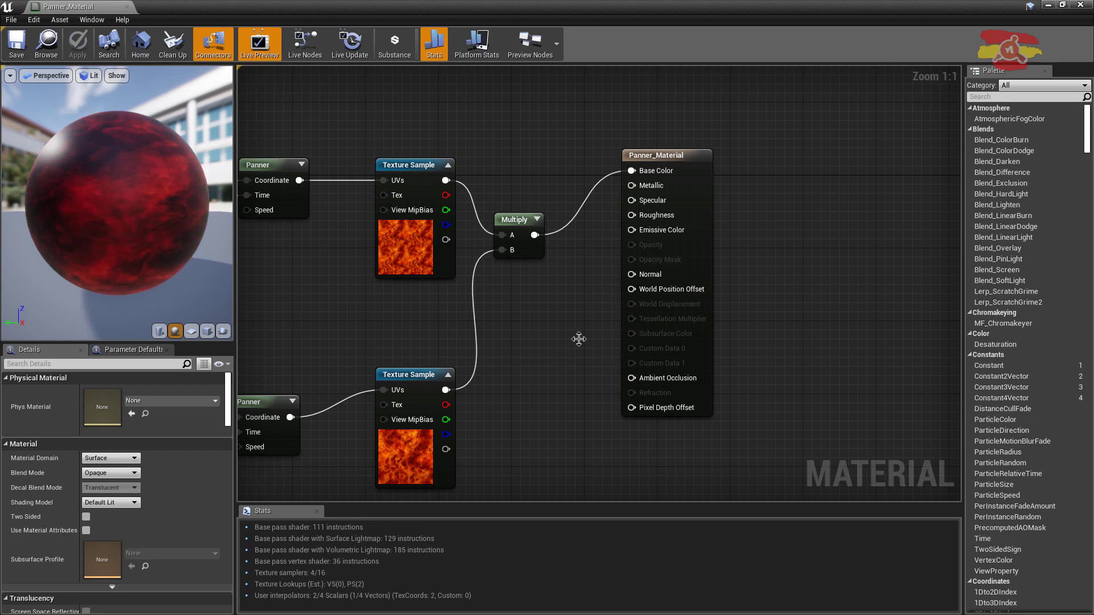
click(693, 161)
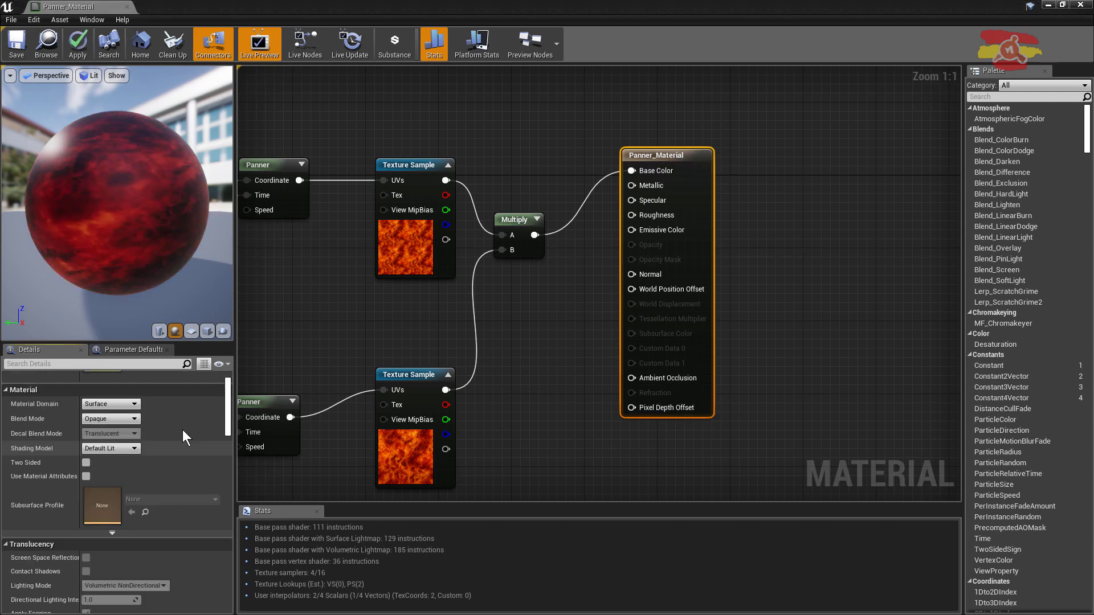
scroll(182, 430, down, 2)
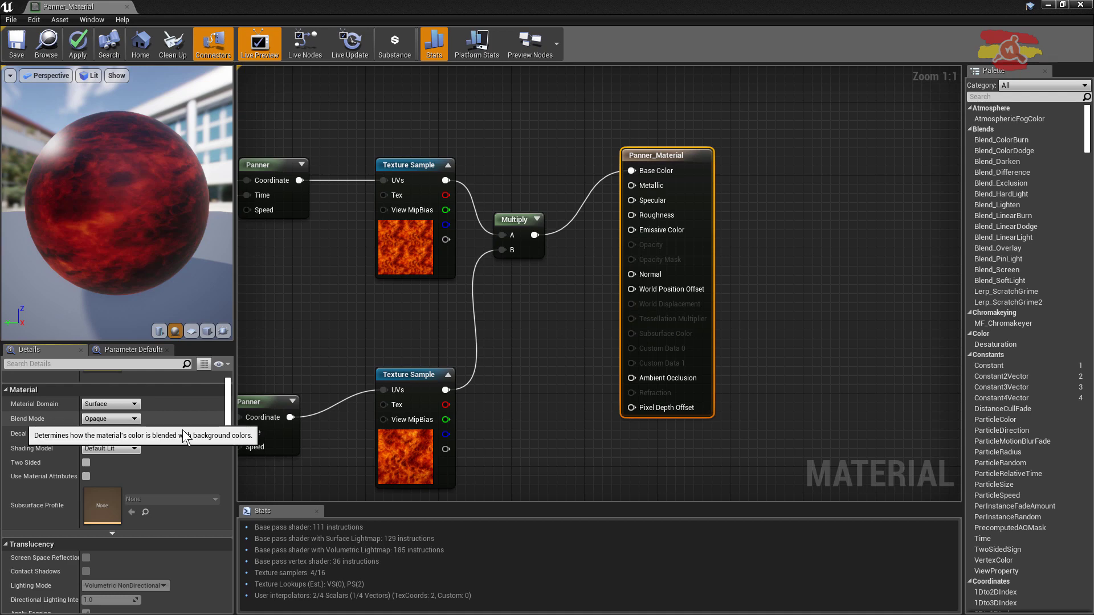
click(136, 419)
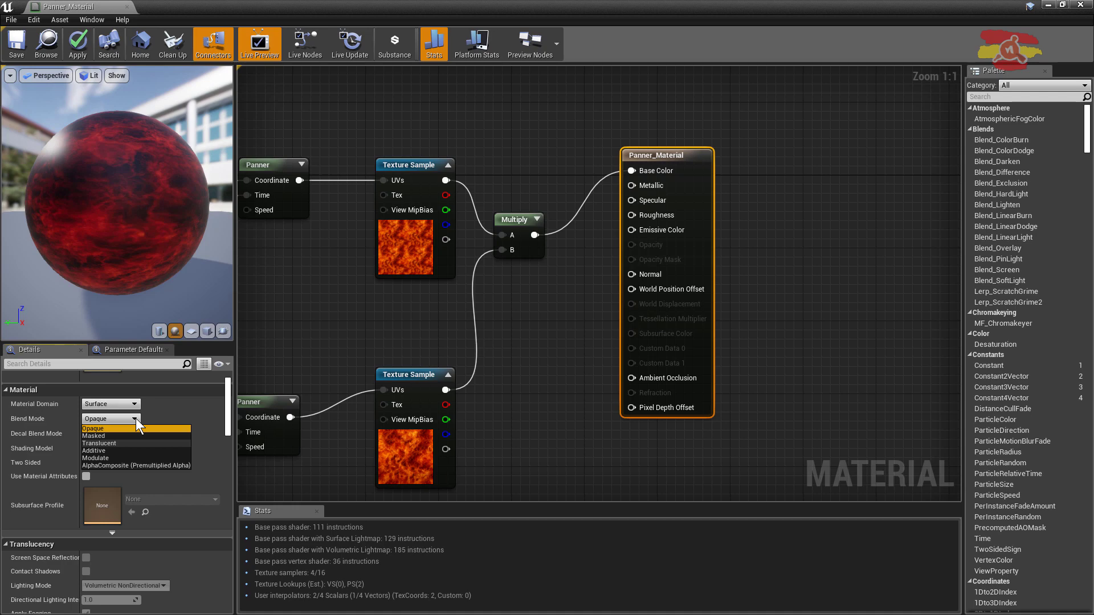
click(104, 443)
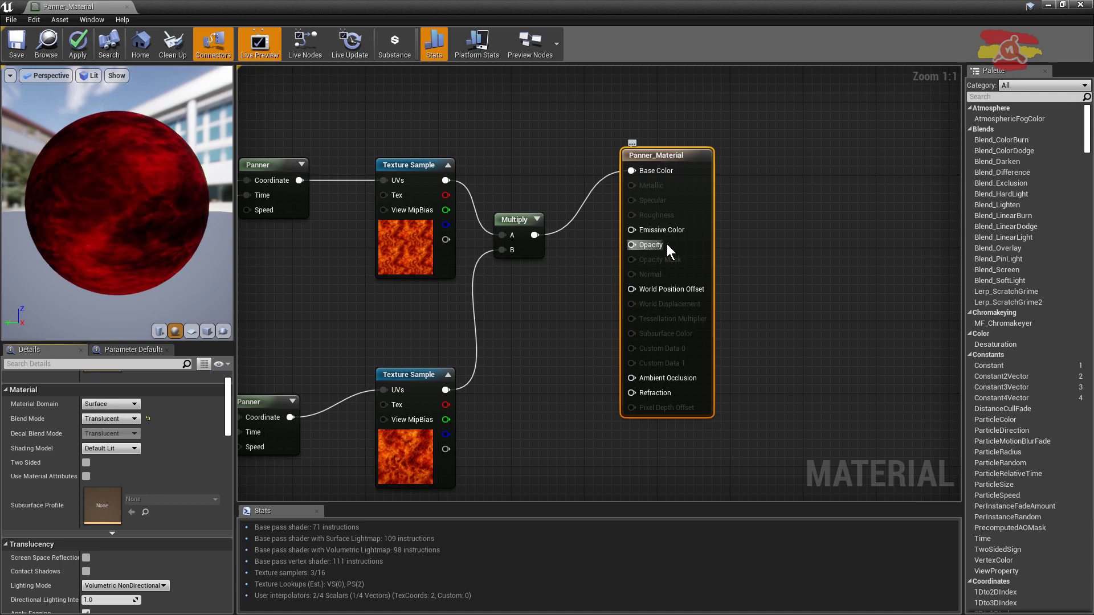
Switch the Blend Mode back to Opaque and drop a Constant node into the graph
click(496, 310)
click(134, 473)
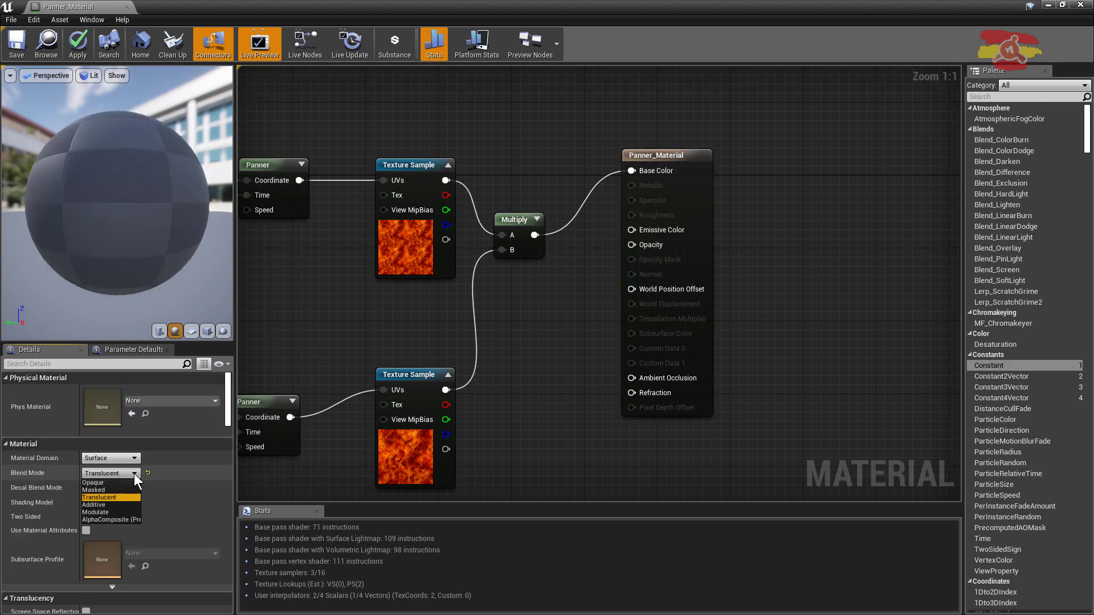
click(91, 484)
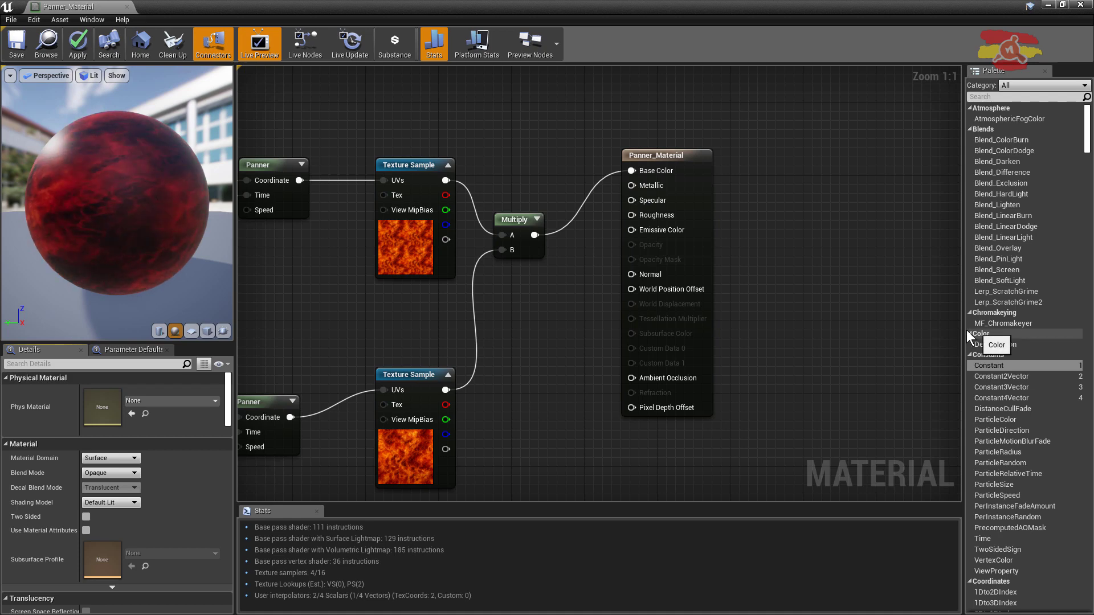
drag(981, 366, 632, 320)
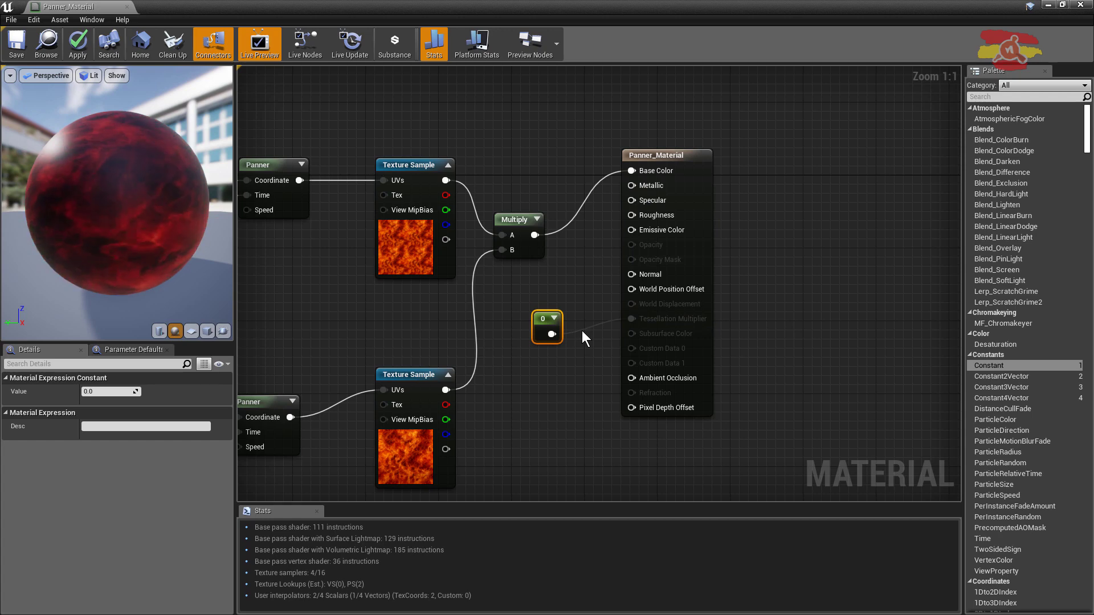
Delete the unwanted Constant node from the Panner_Material graph
key(Delete)
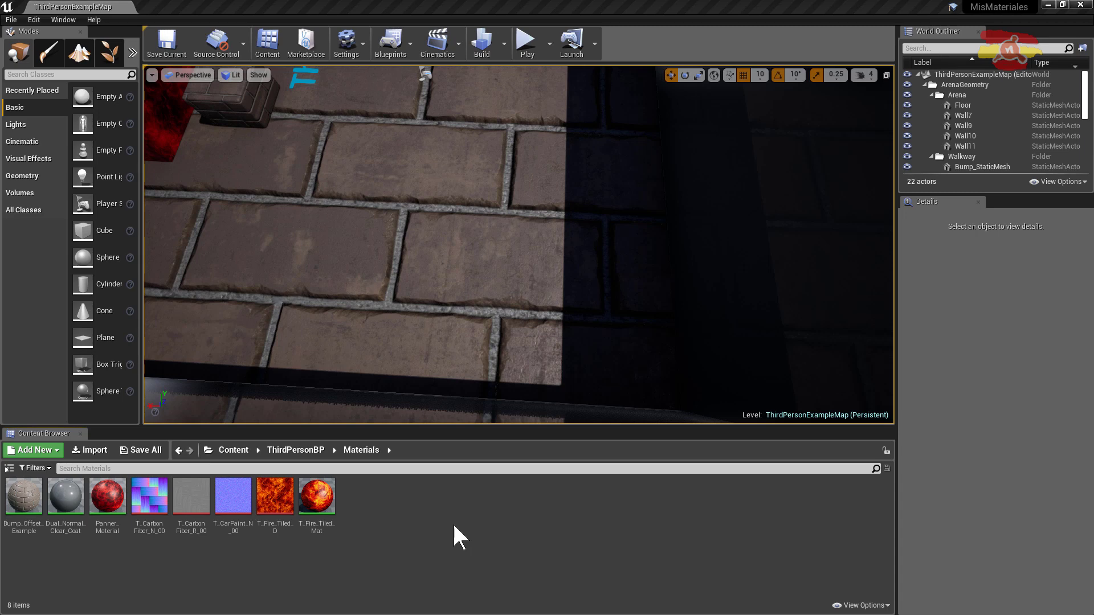
Create a Material asset named 'MiMaterial' in the Materials folder and open it in the editor
right_click(424, 530)
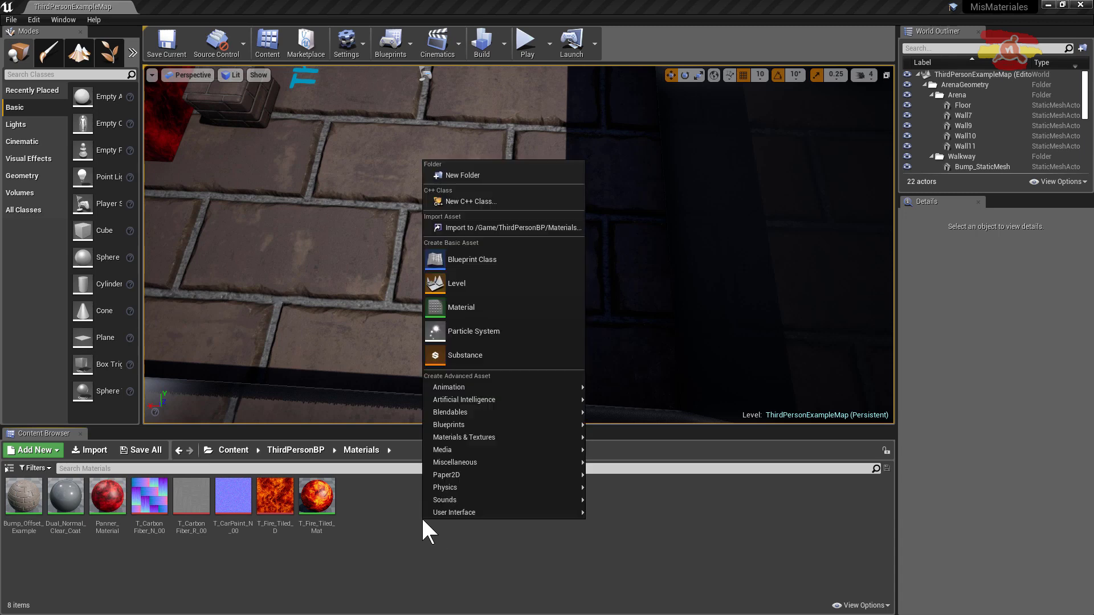
click(465, 309)
text(MiMaterial)
key(Return)
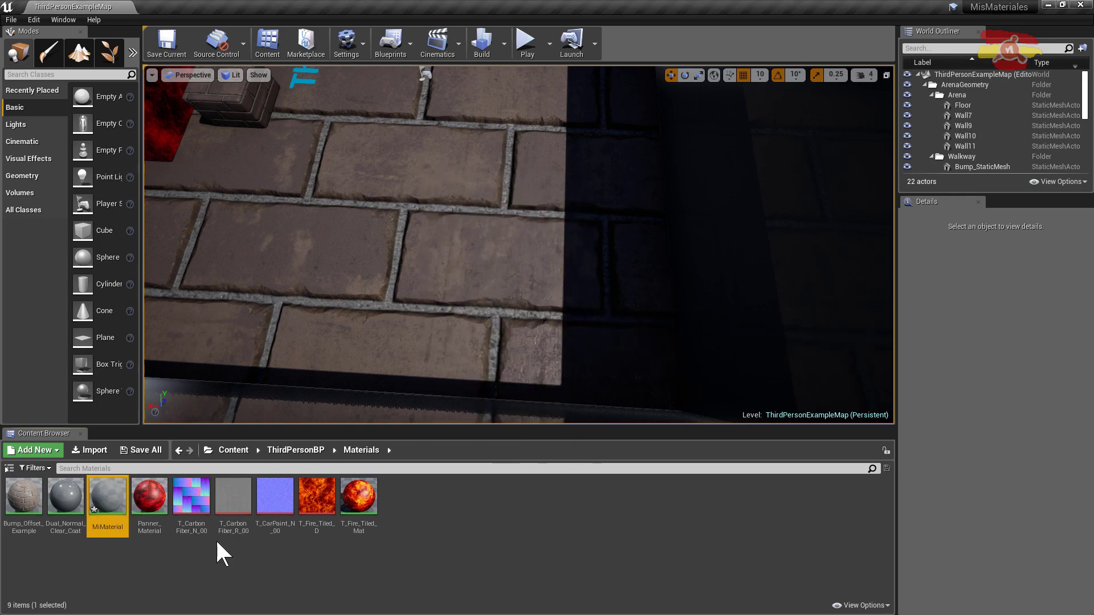
double_click(111, 498)
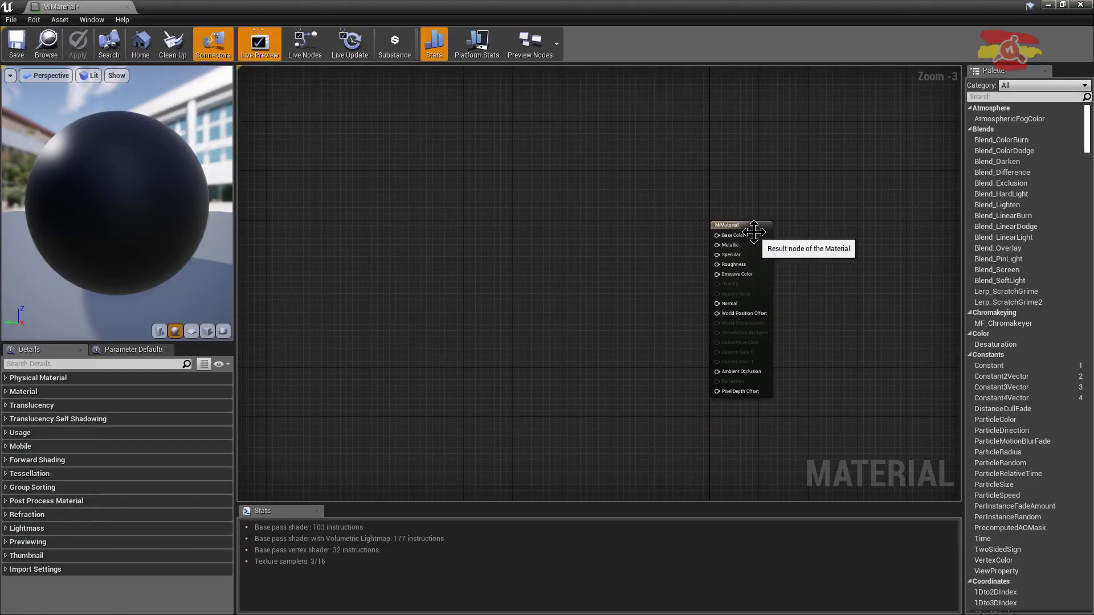
Move the MiMaterial result node up and to the right, then zoom in to Zoom -1
drag(761, 224, 791, 193)
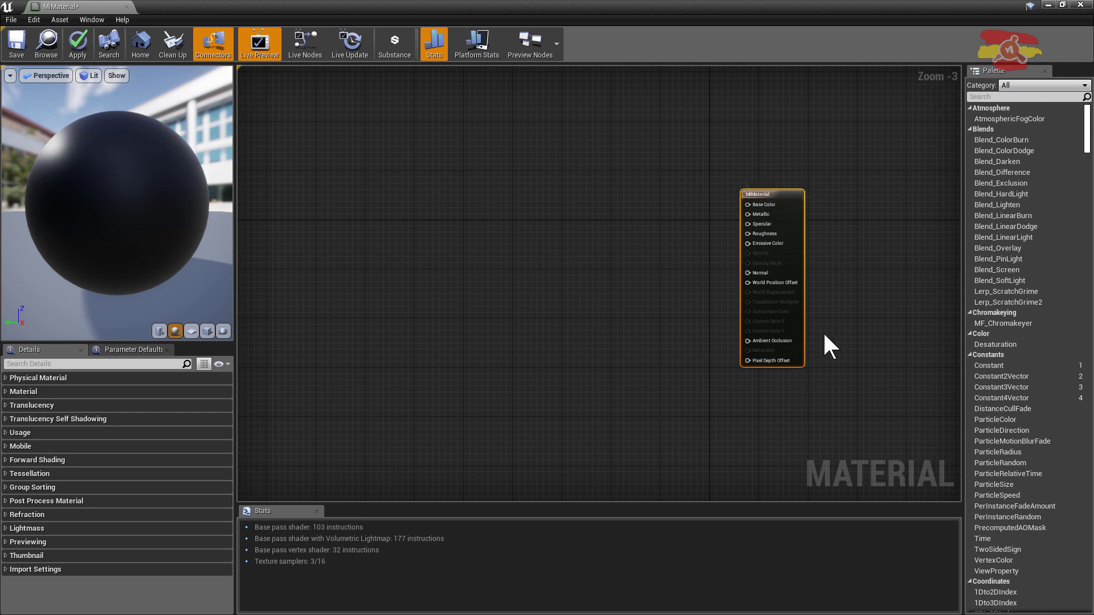
scroll(823, 331, up, 2)
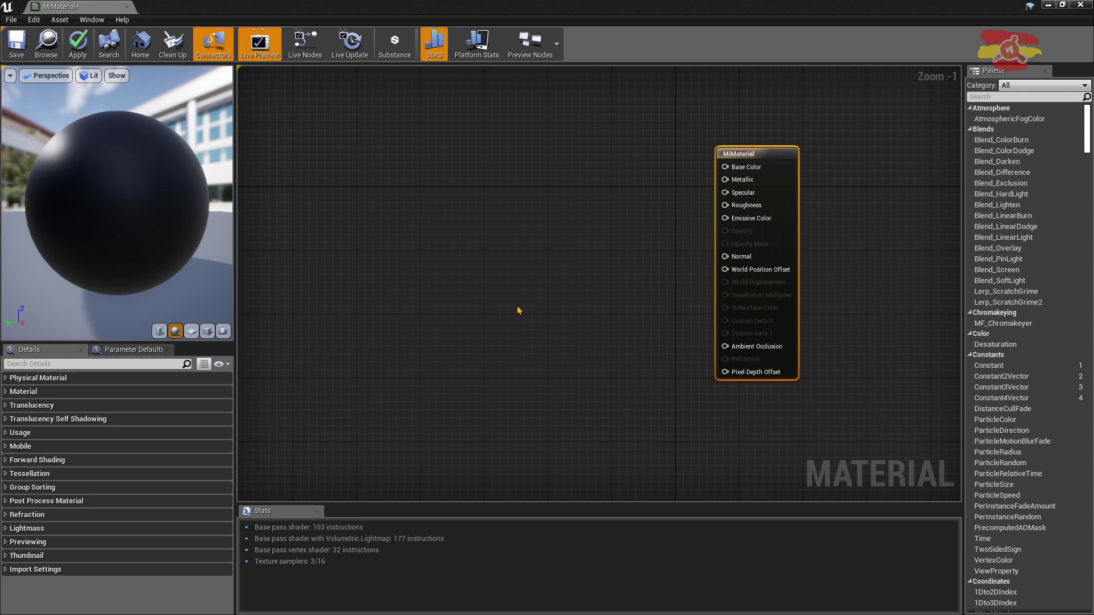
Place a Constant3Vector node above two Constant nodes to the left of the result node
click(541, 289)
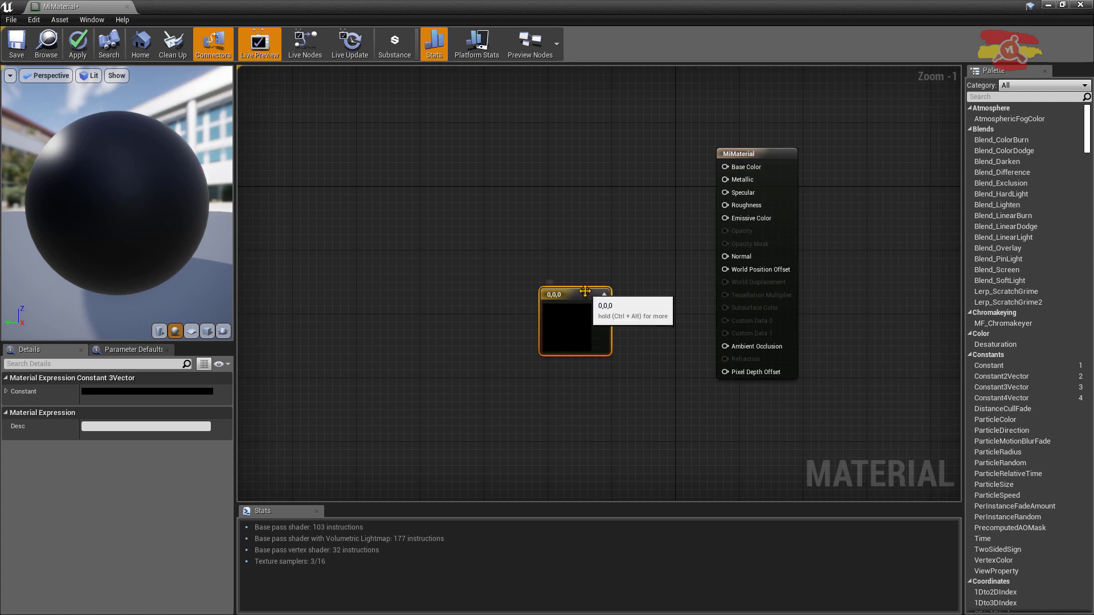
drag(584, 291, 585, 214)
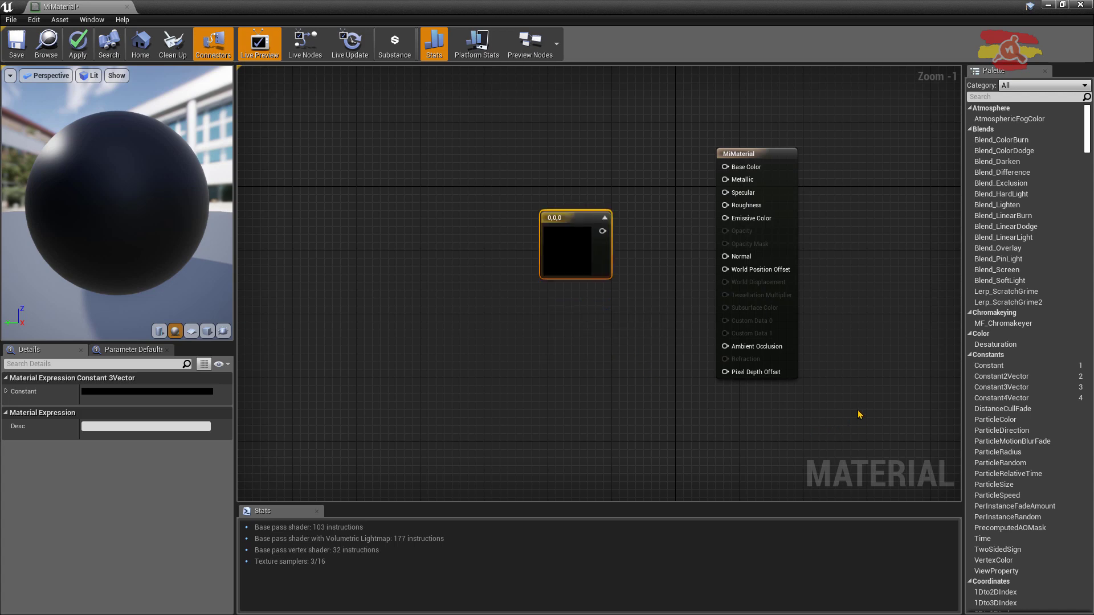
click(978, 367)
drag(977, 366, 522, 341)
drag(642, 388, 587, 349)
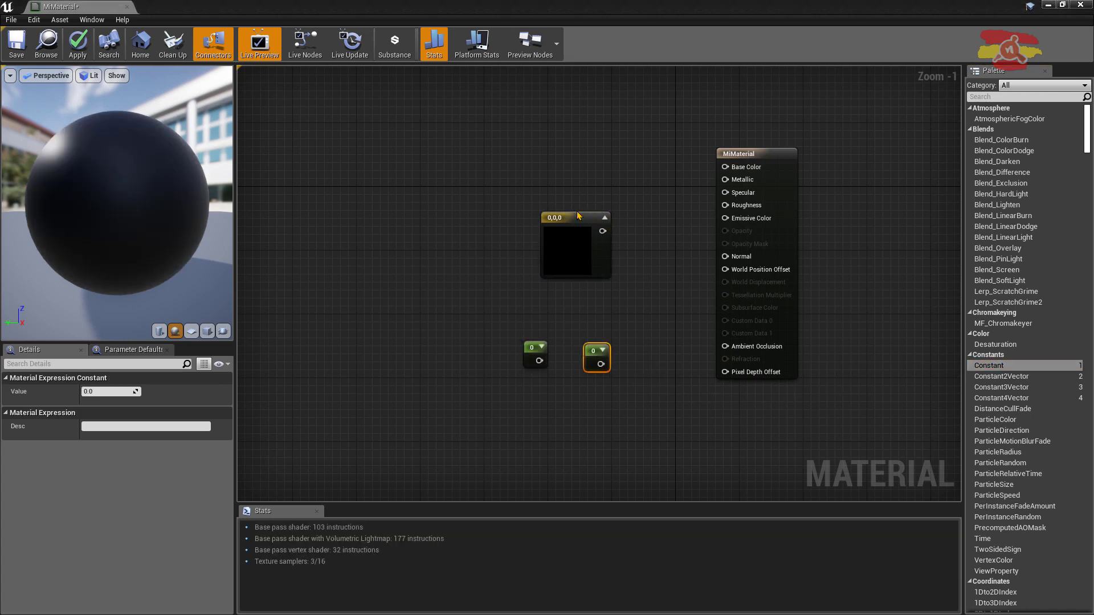
drag(576, 211, 568, 204)
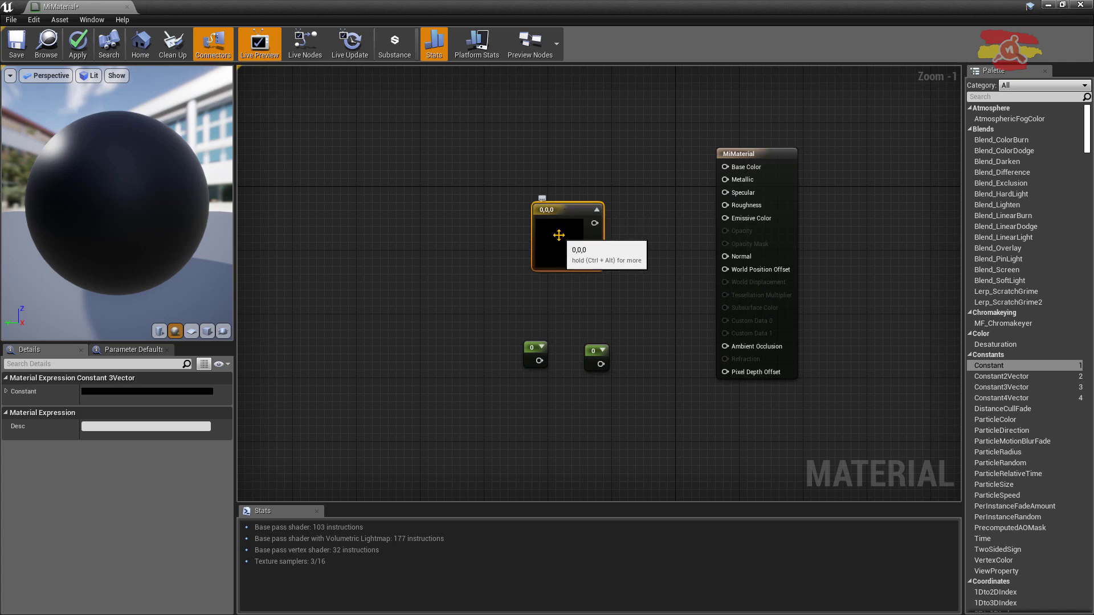
Color the Constant3Vector light blue (0.323, 0.61, 0.859) and wire it into Base Color
double_click(558, 235)
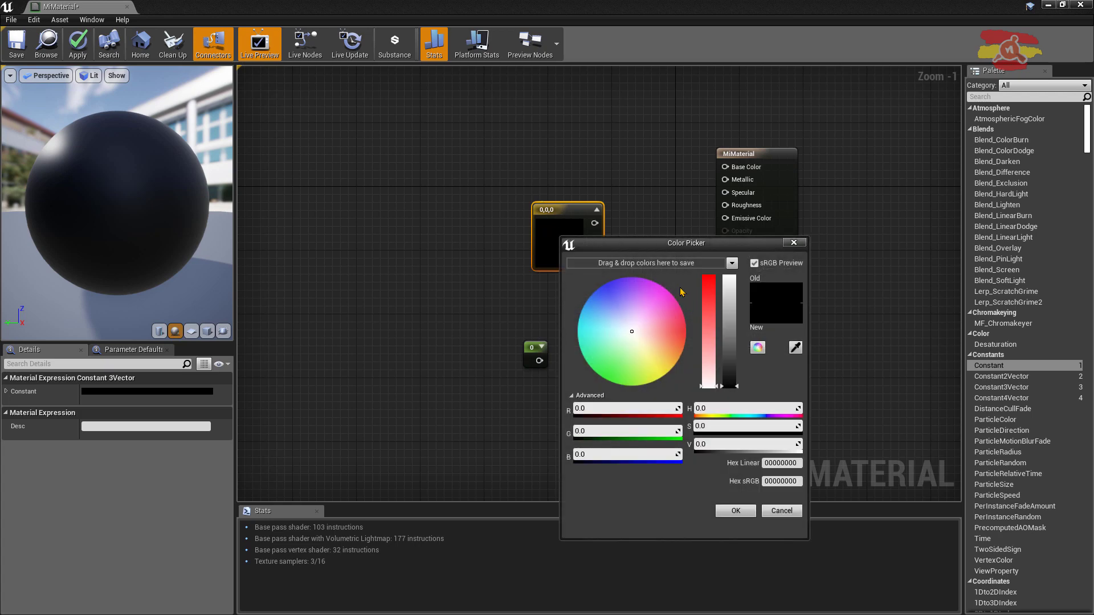
click(602, 316)
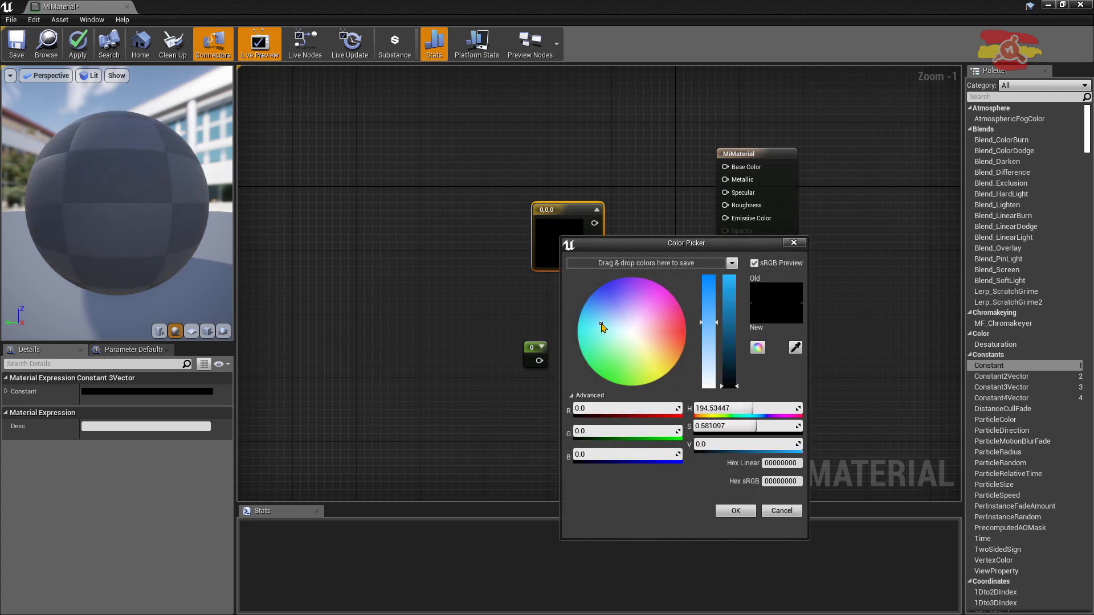
click(729, 292)
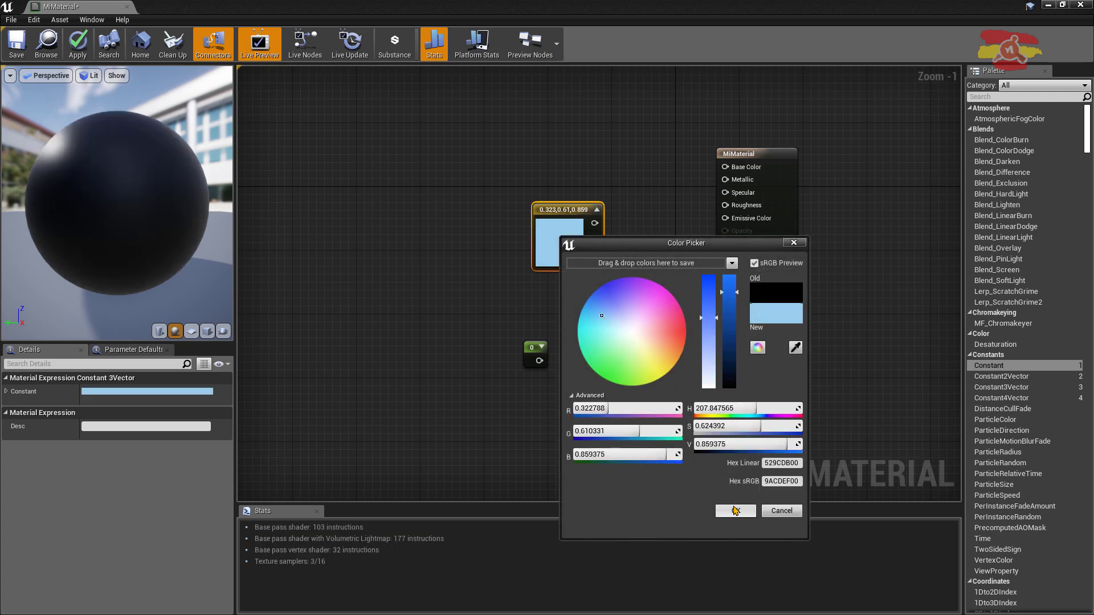
click(735, 510)
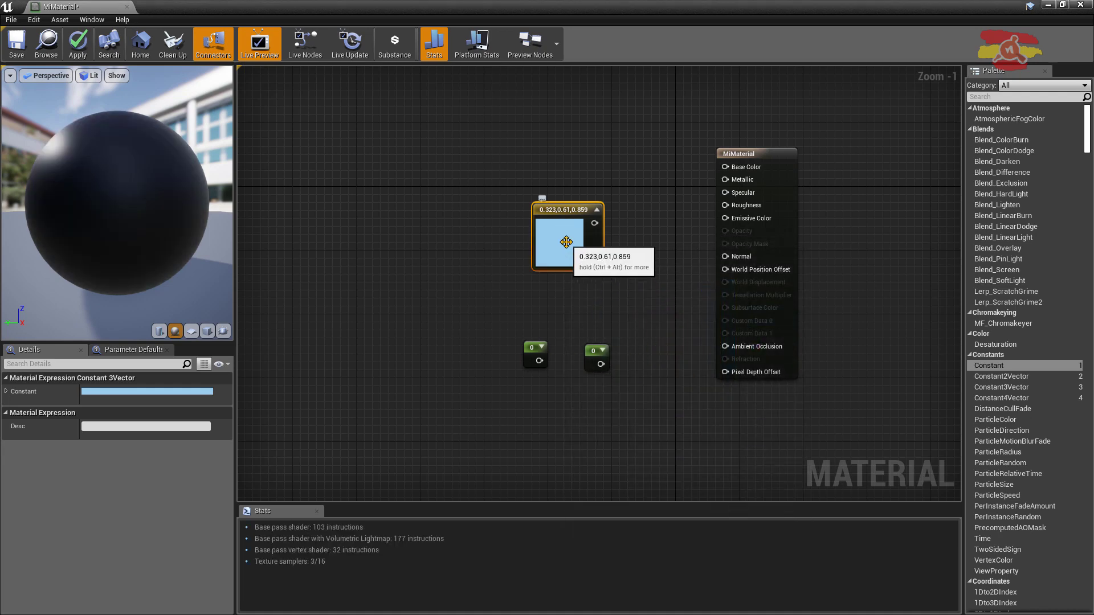
drag(595, 223, 726, 170)
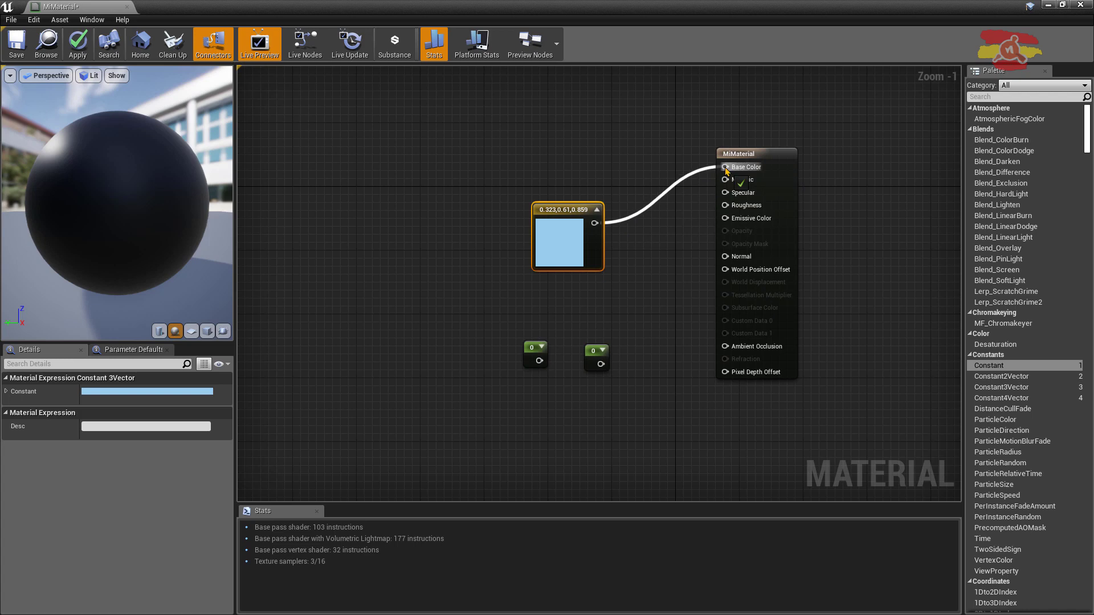
drag(727, 171, 727, 169)
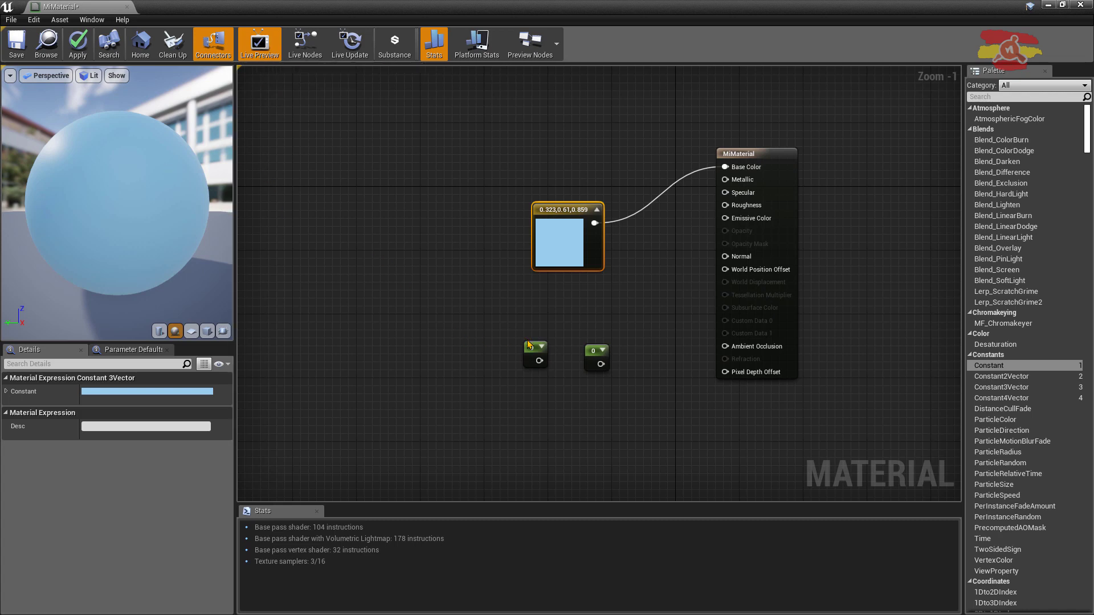
Give the two Constant nodes values 1 and 0.5, then connect them to Metallic and Roughness
drag(528, 344, 554, 307)
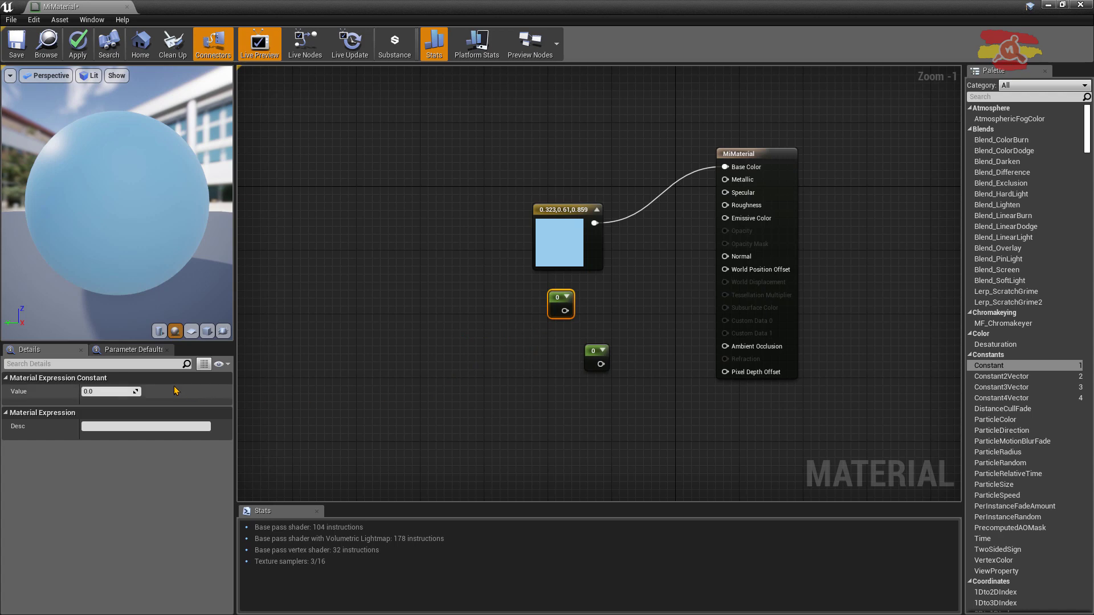
click(98, 393)
text(1)
key(Return)
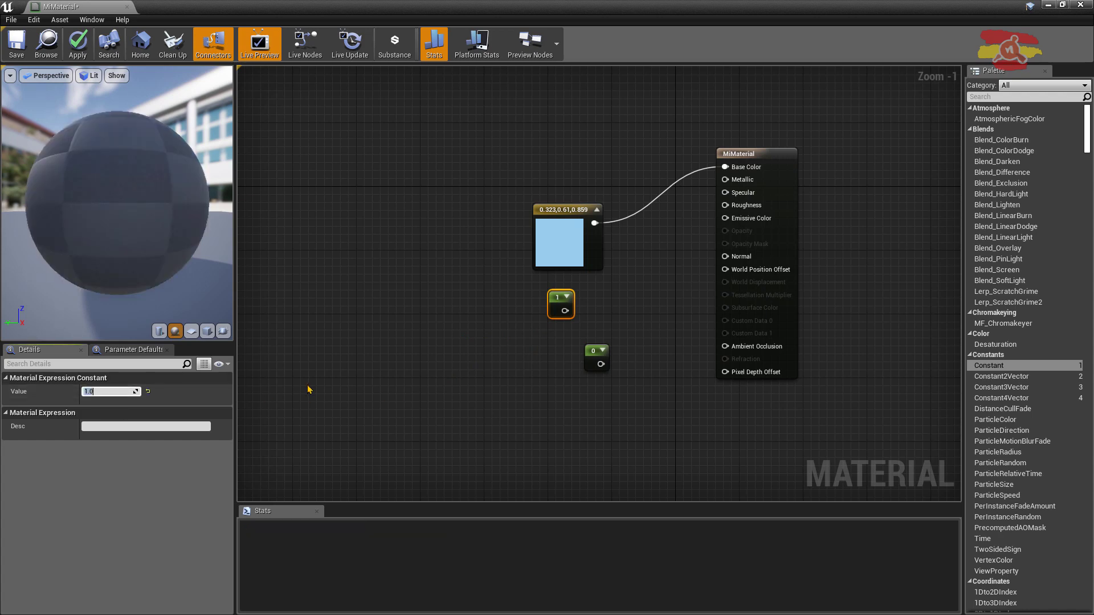
click(593, 351)
click(108, 391)
text(0.5)
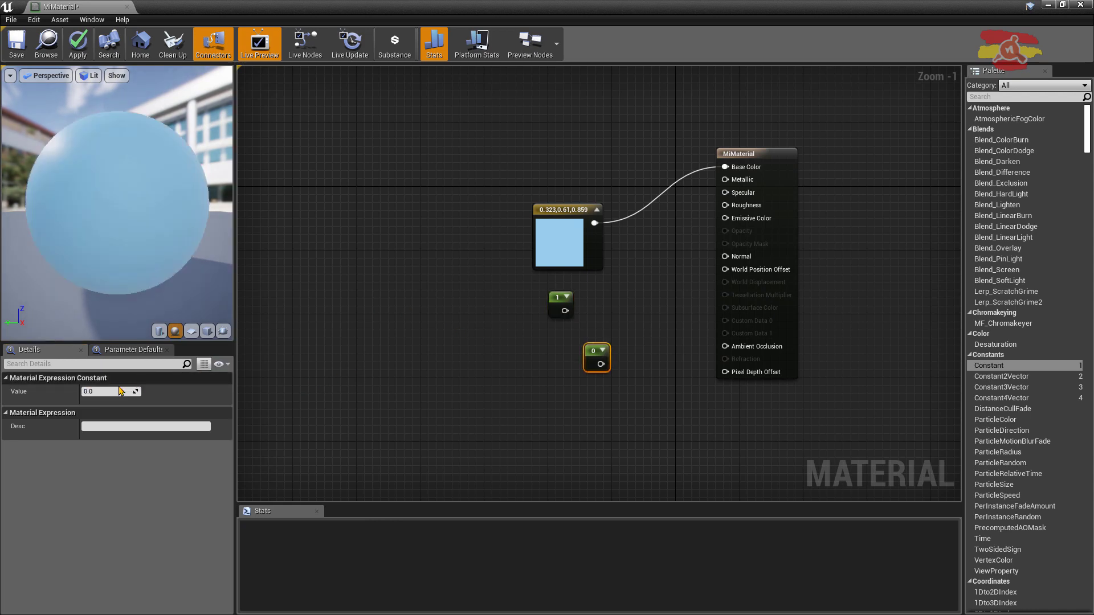
key(Return)
drag(565, 310, 726, 181)
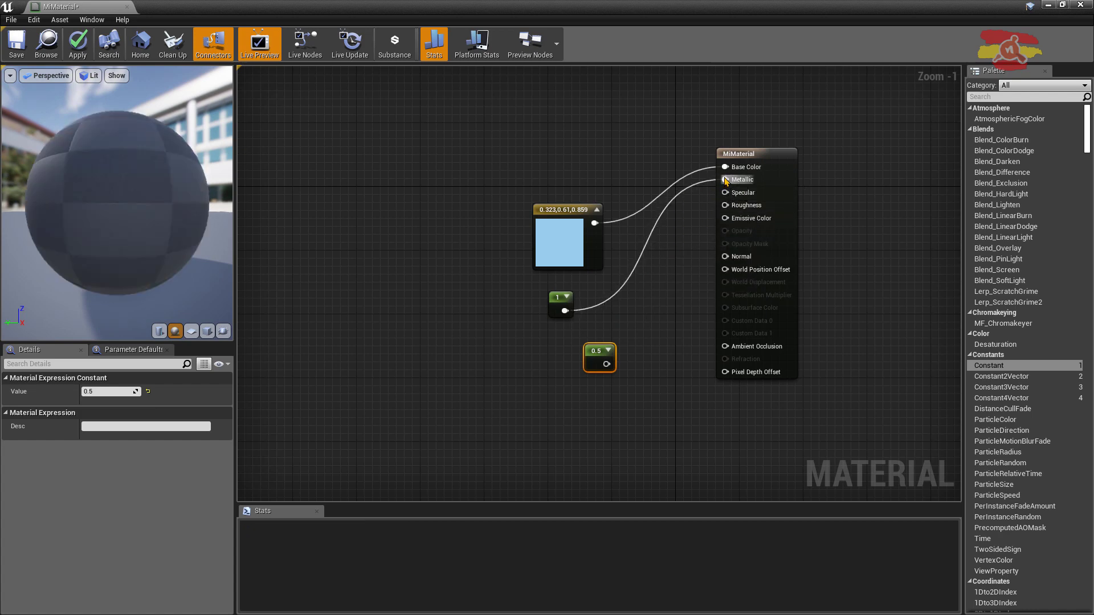
drag(607, 364, 728, 207)
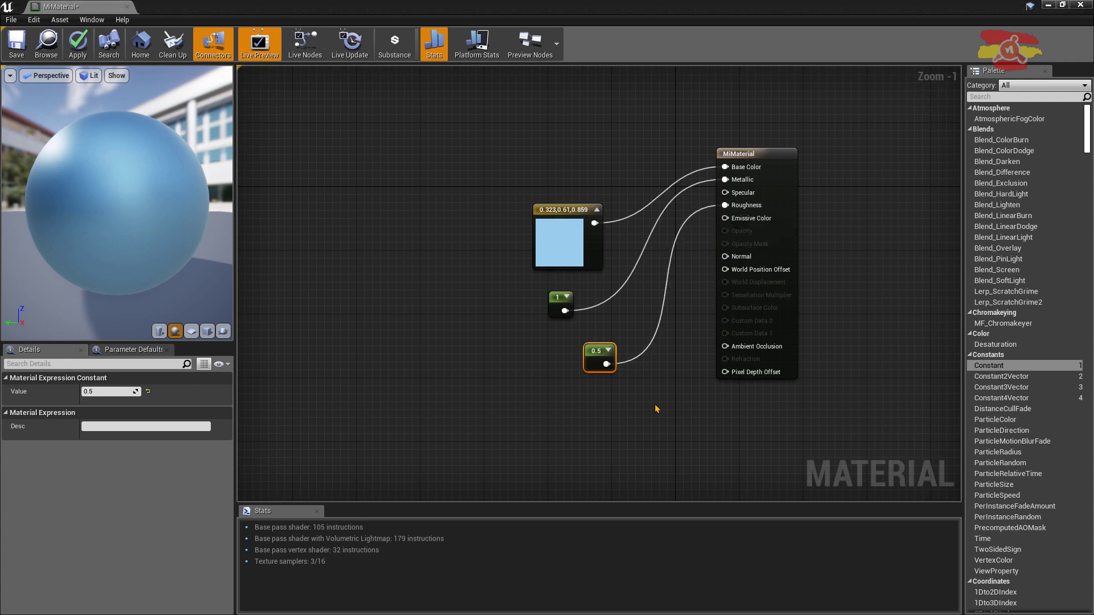